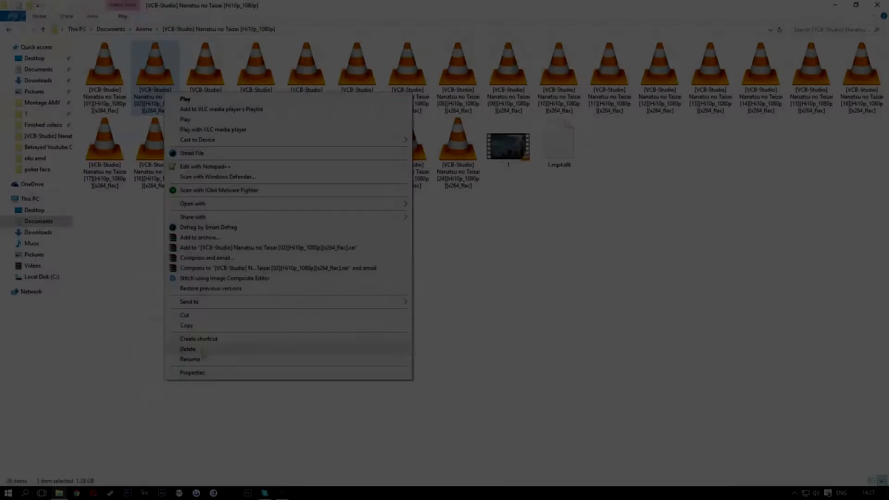
View the Properties of the episode [02] .mkv file, then play it in VLC
left_click(195, 369)
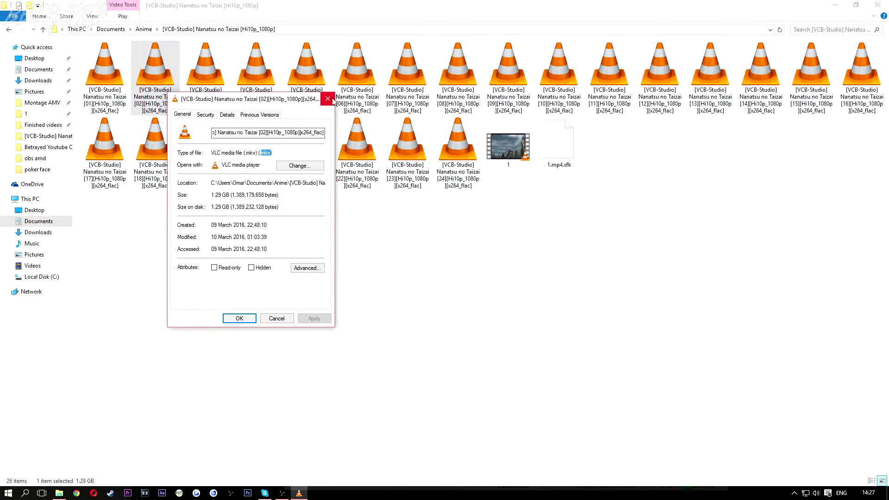
left_click(328, 99)
double_click(152, 93)
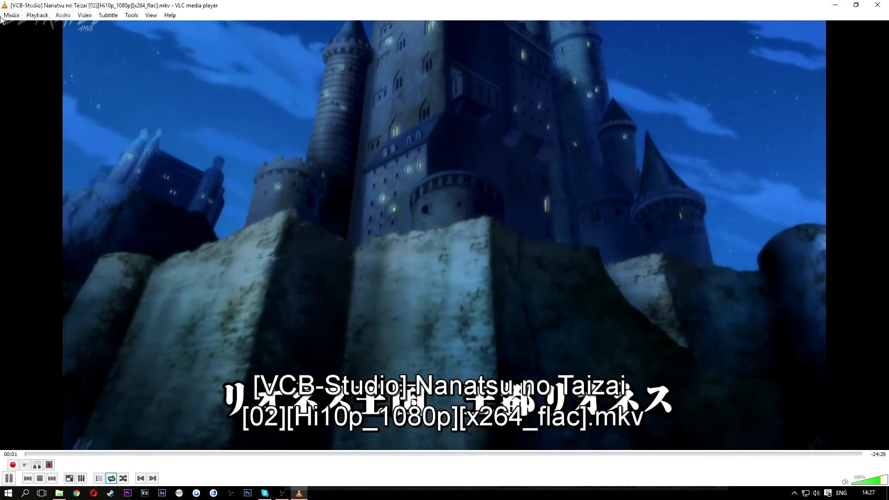
Pause at 00:02 and confirm the codecs: FLAC stereo audio, 10-bit H264 1920x1080 video
key("space")
left_click(137, 18)
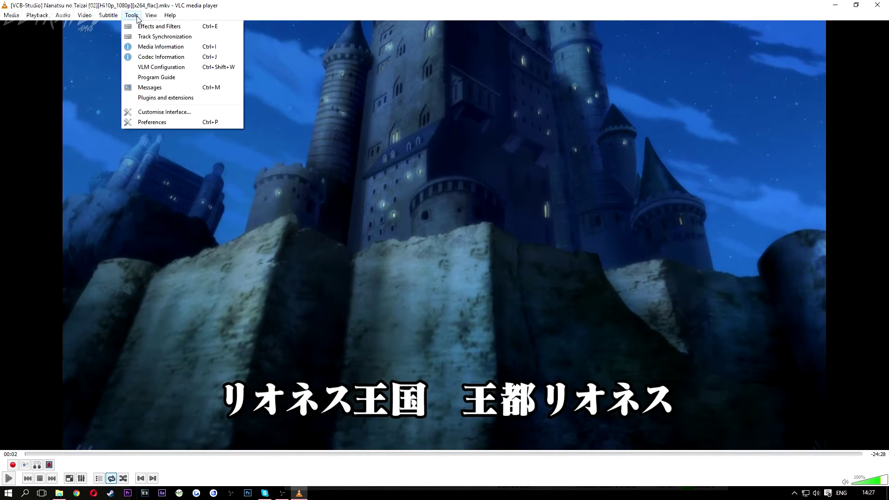
left_click(157, 46)
left_click(175, 164)
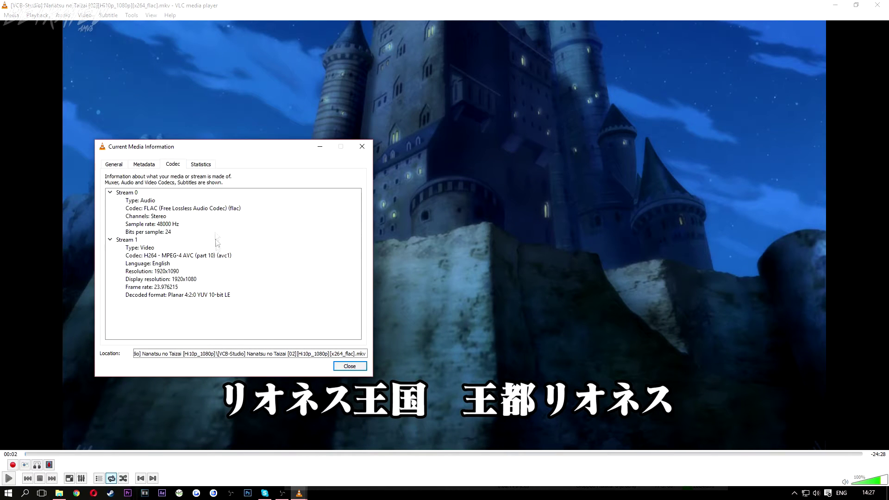
left_click(362, 146)
left_click(139, 17)
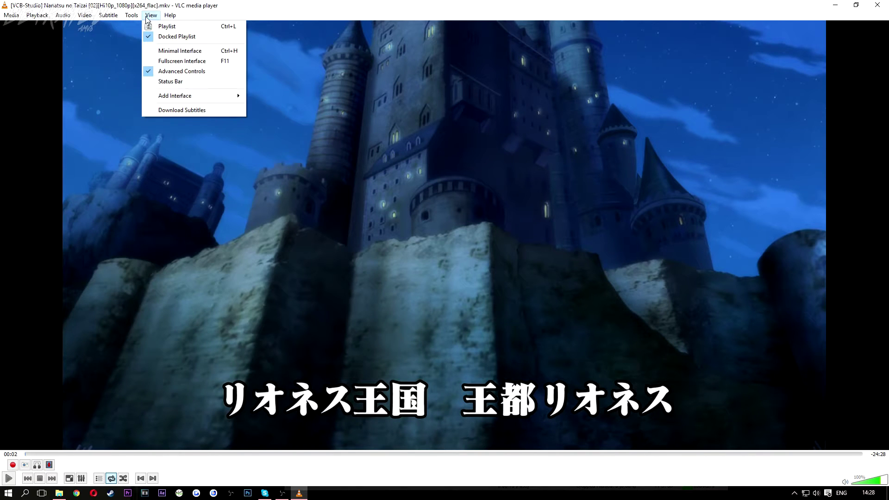
In All preferences, find FFmpeg via 'ffm', confirm strict standard compliance -2, and save
left_click(161, 123)
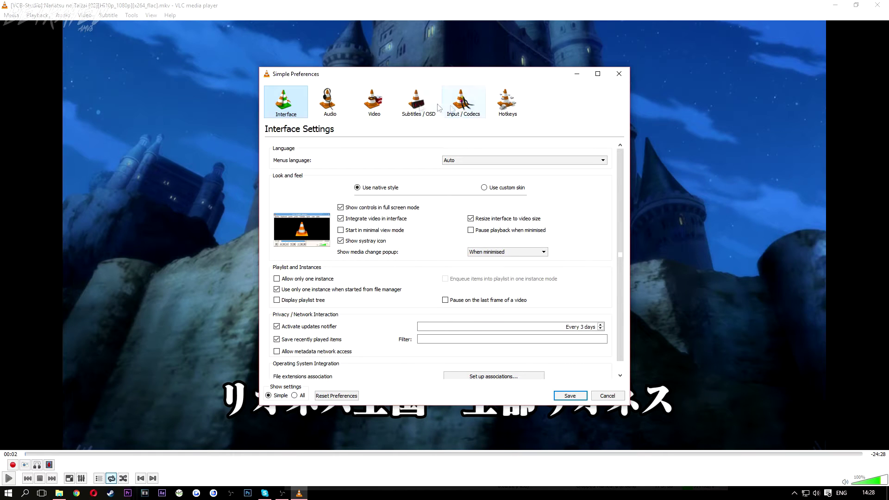
left_click(295, 396)
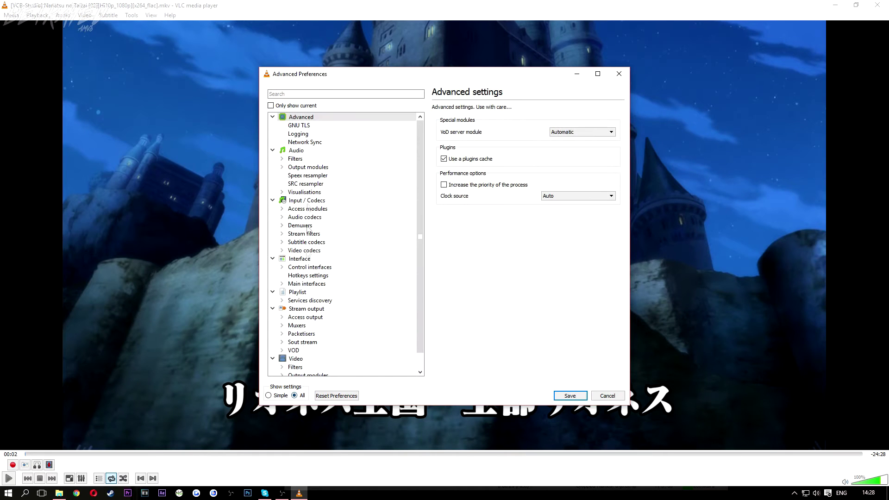
left_click(317, 92)
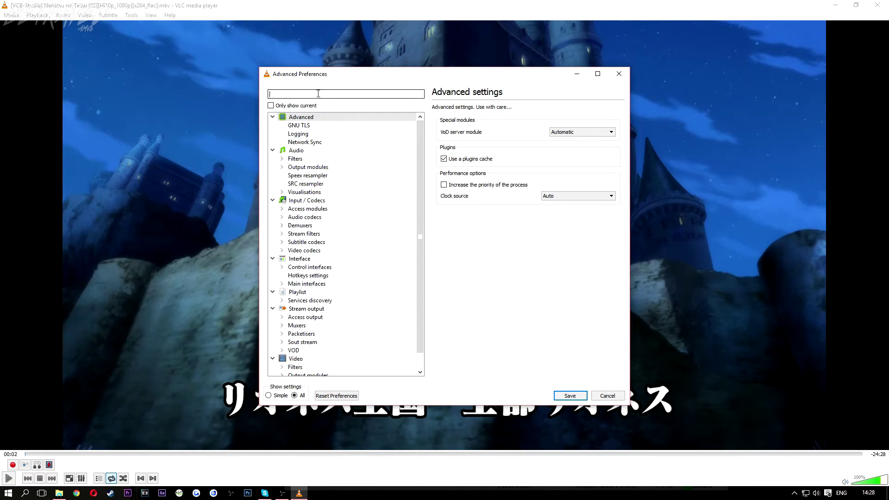
type("ff")
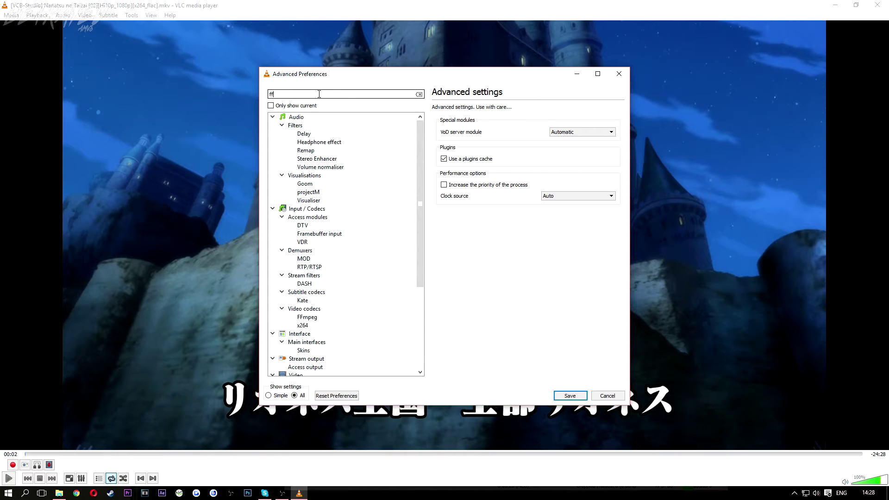
type("m")
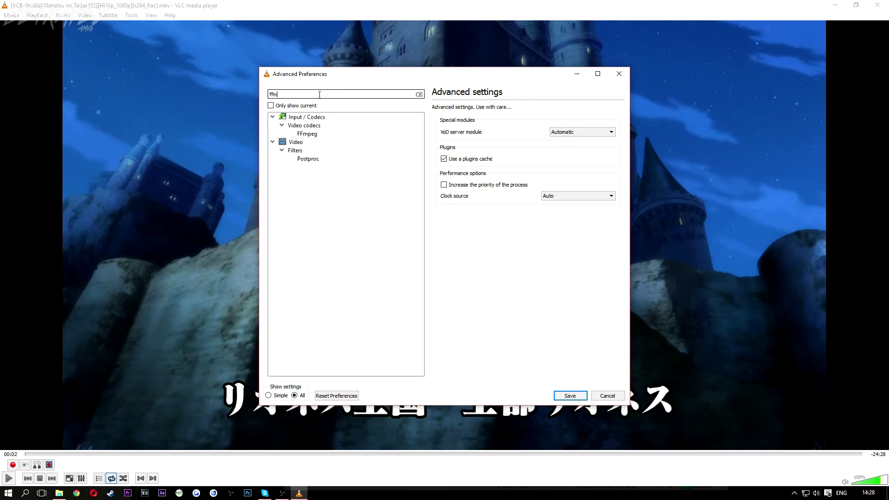
left_click(307, 135)
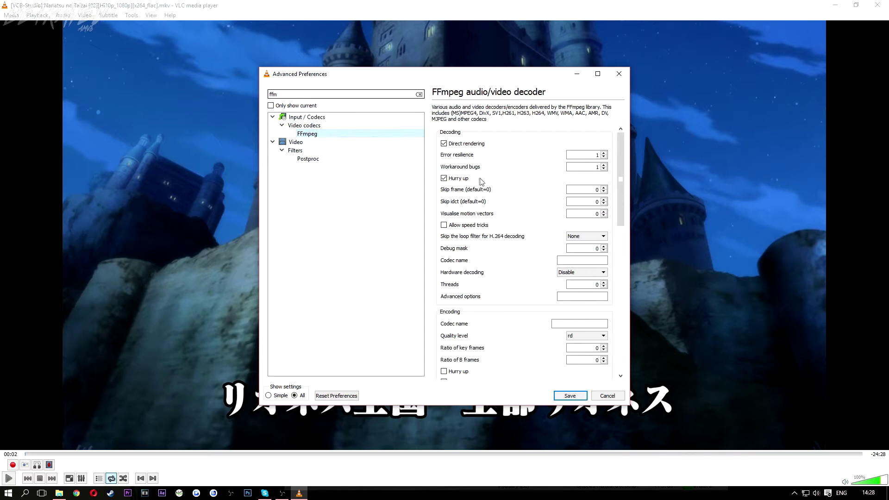
scroll(500, 186, "down", 2)
scroll(500, 185, "down", 10)
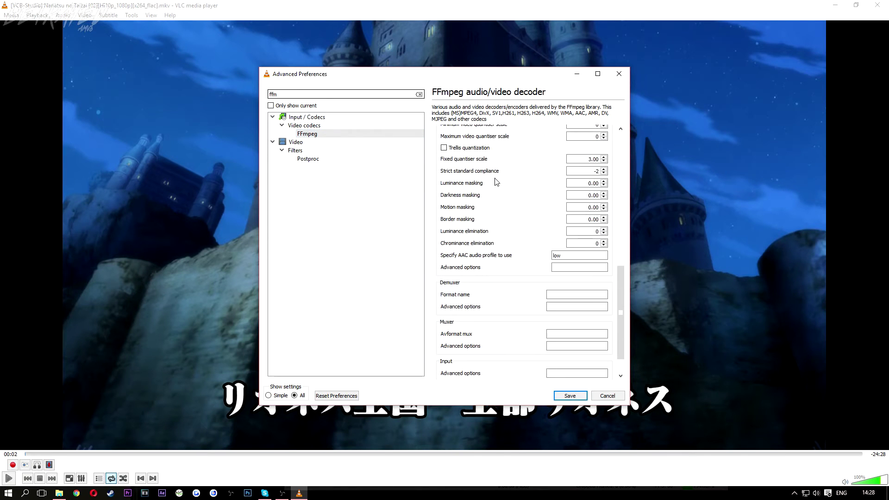
double_click(595, 171)
left_click(577, 396)
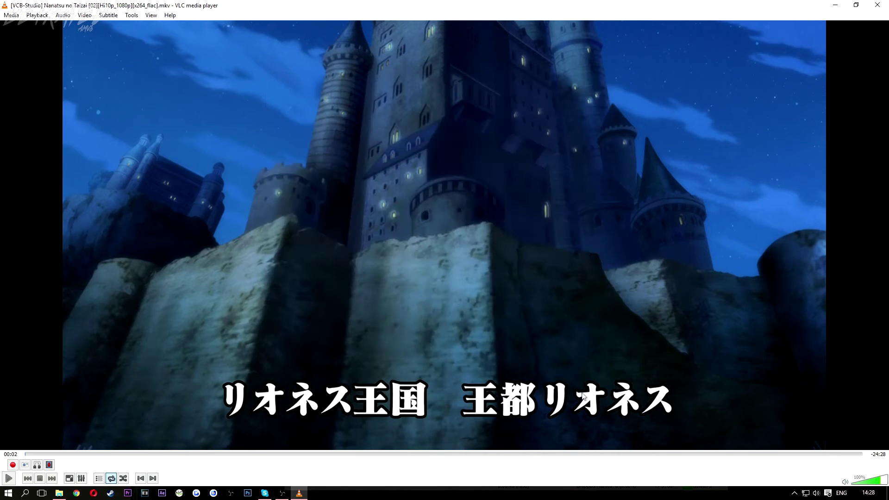
Add the episode [02] .mkv through Open Multiple Files and send it to Convert
left_click(11, 15)
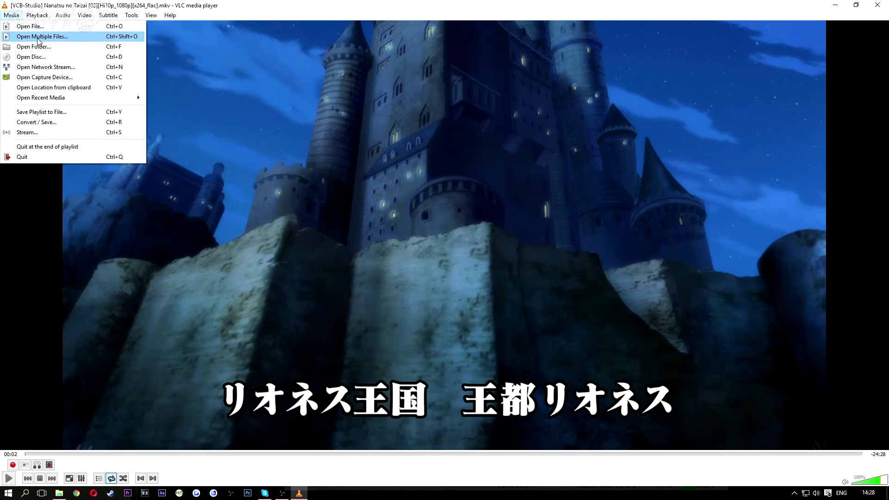
left_click(39, 37)
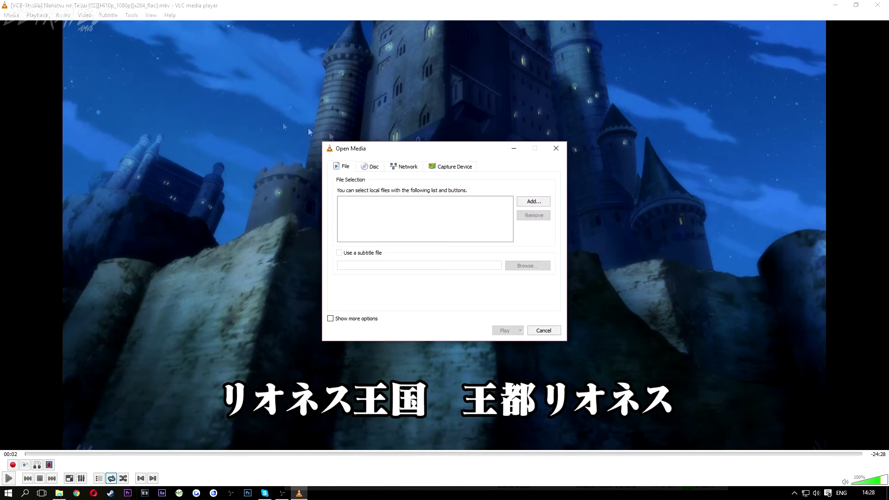
left_click(533, 202)
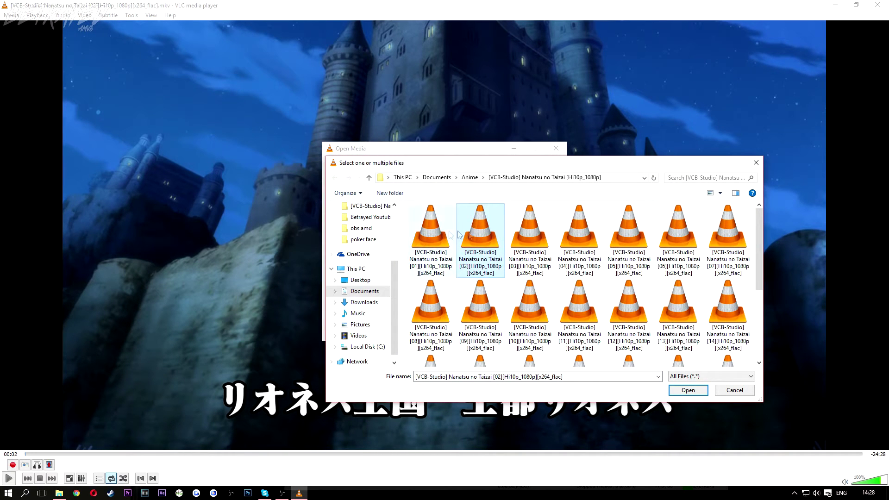
double_click(493, 248)
left_click(521, 331)
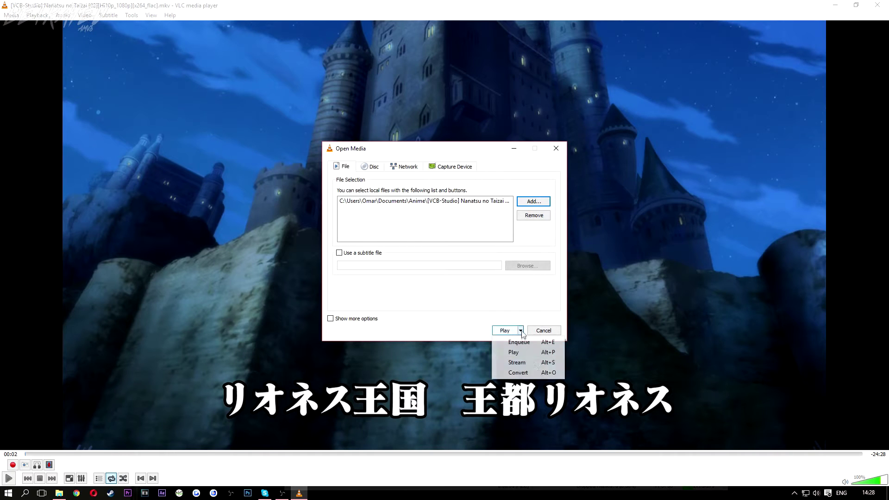
left_click(541, 374)
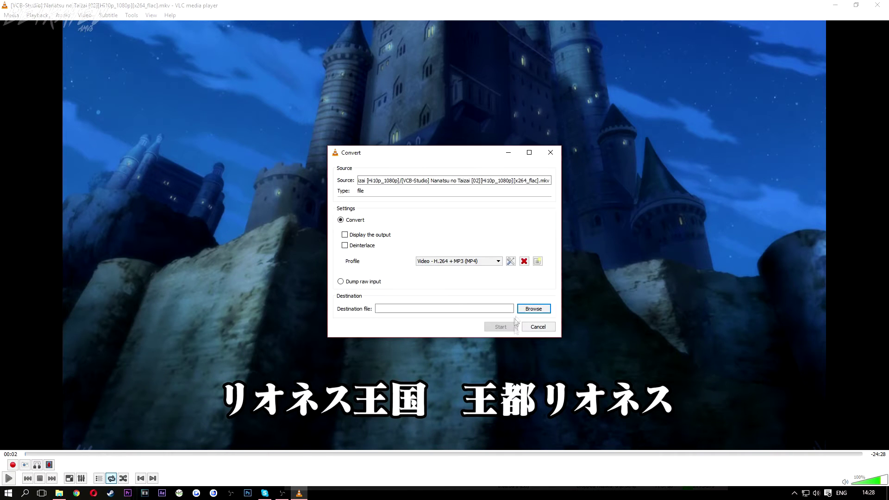
Create the 'MKV to MP4 for vegas' profile with MP4/MOV container and H-264 video at bitrate 0
left_click(485, 262)
left_click(537, 262)
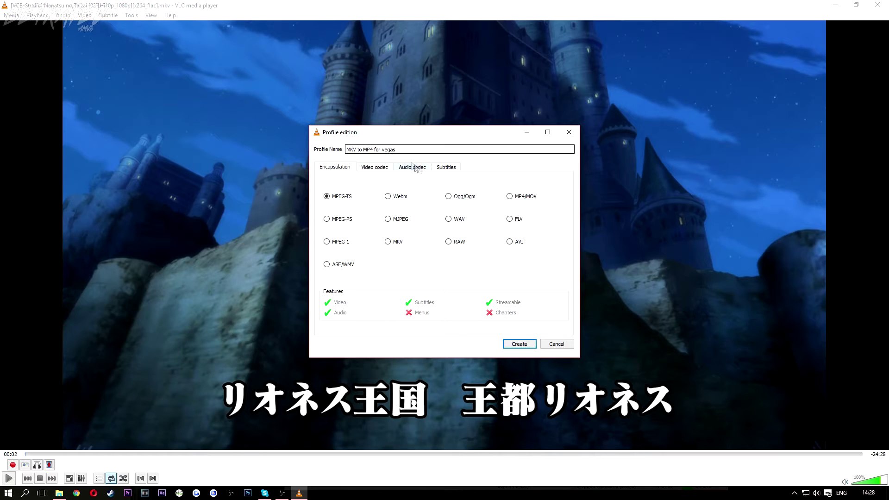
left_click(510, 196)
left_click(378, 167)
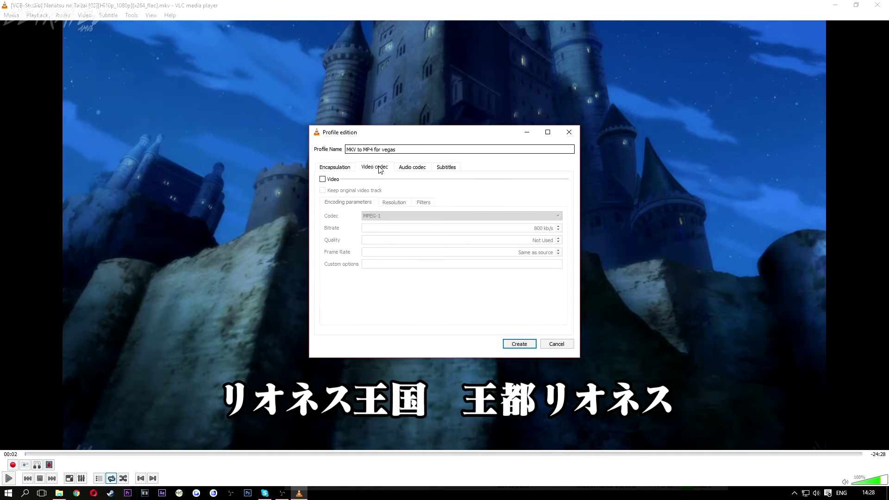
left_click(327, 180)
left_click(465, 216)
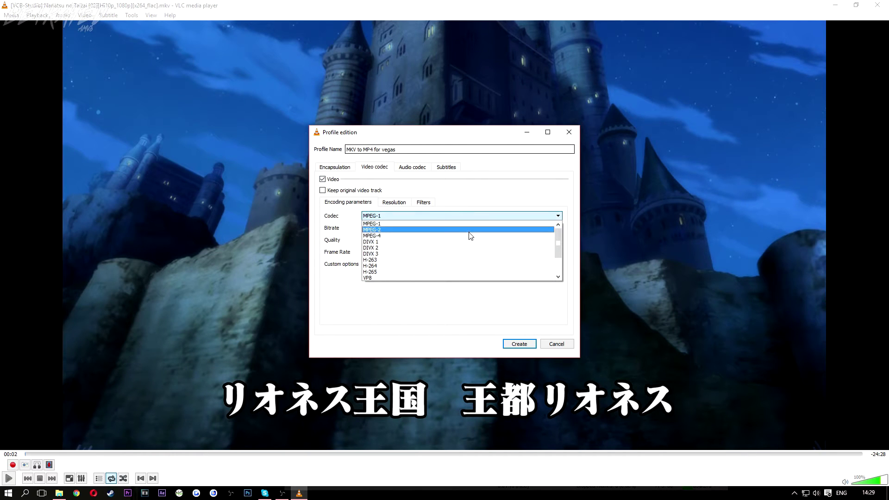
left_click(443, 266)
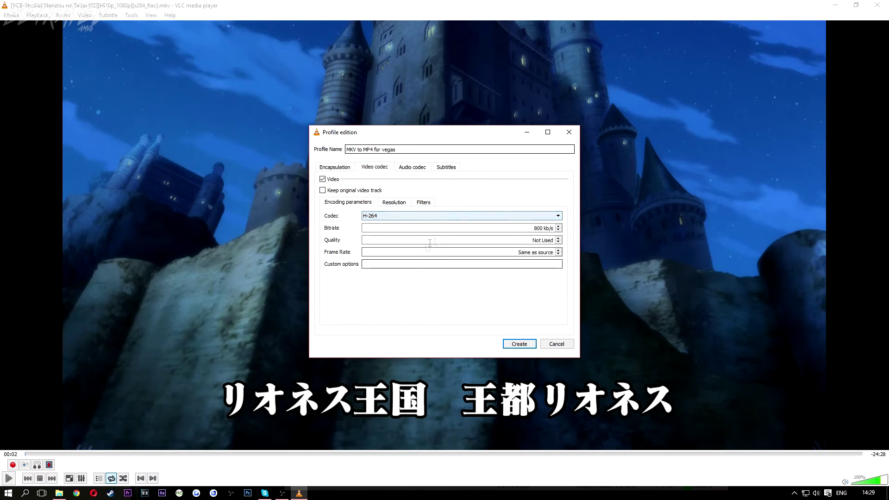
left_click(558, 230)
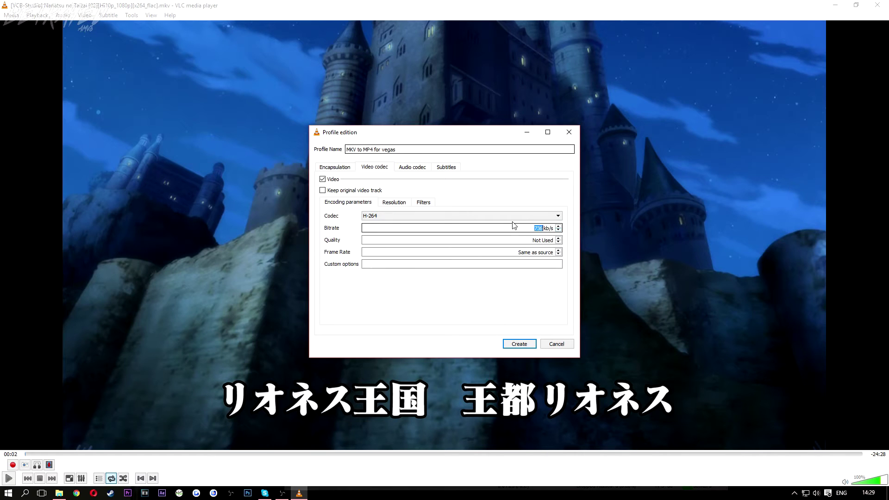
type("0")
key("Return")
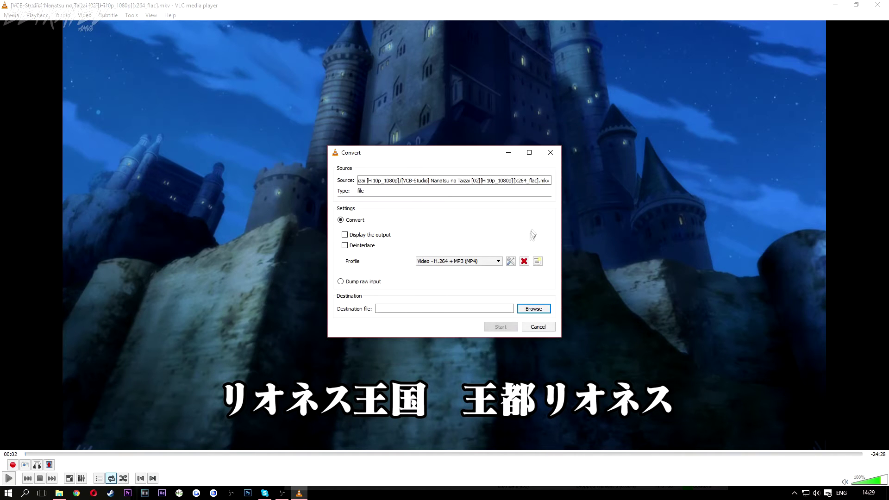
Select the 'MKV to MP4 for vegas' profile from the list and reopen it for editing
left_click(511, 260)
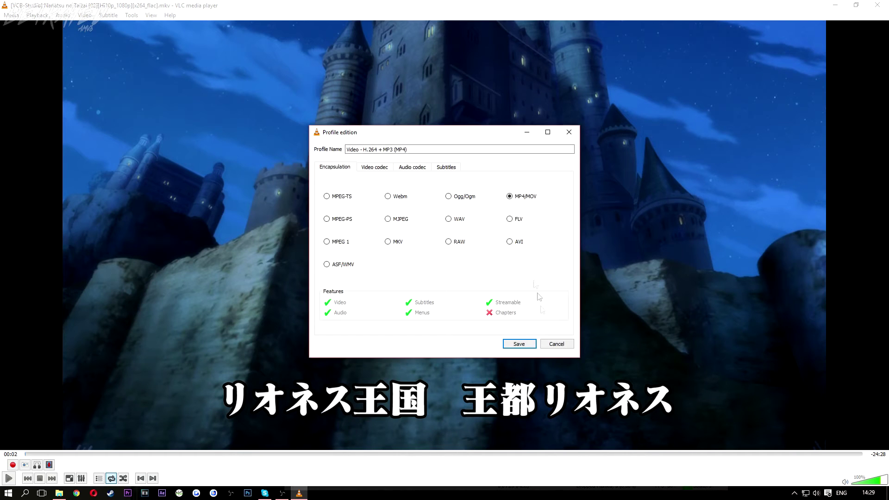
left_click(556, 343)
left_click(498, 261)
scroll(438, 305, "down", 5)
left_click(437, 324)
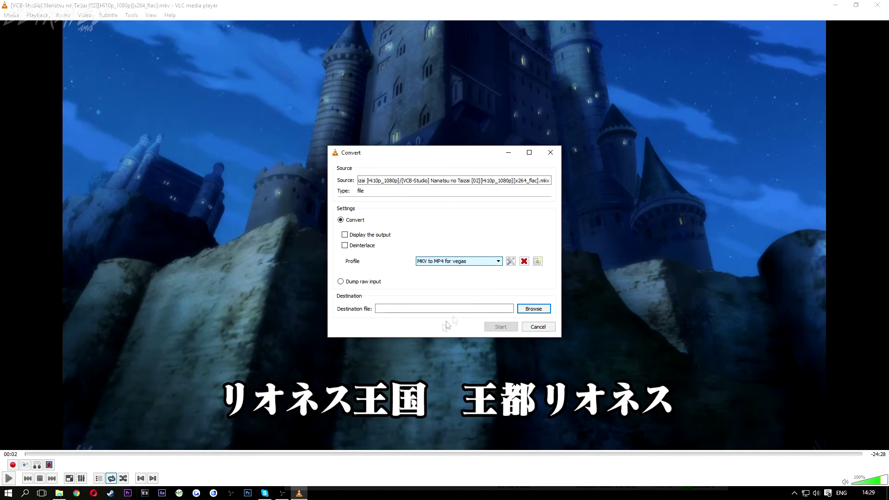
left_click(511, 261)
Review the profile's H-264 encoding parameters, Resolution and Filters sub-tabs
left_click(383, 168)
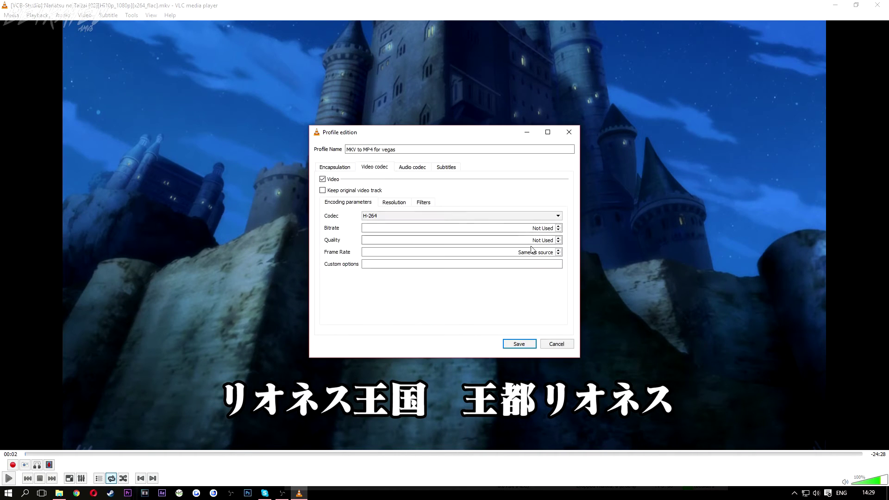
left_click(534, 264)
left_click(403, 204)
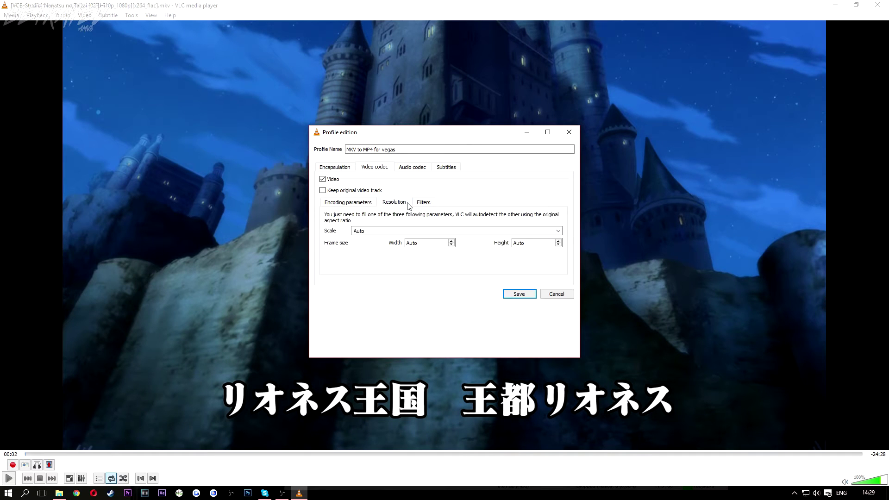
left_click(424, 204)
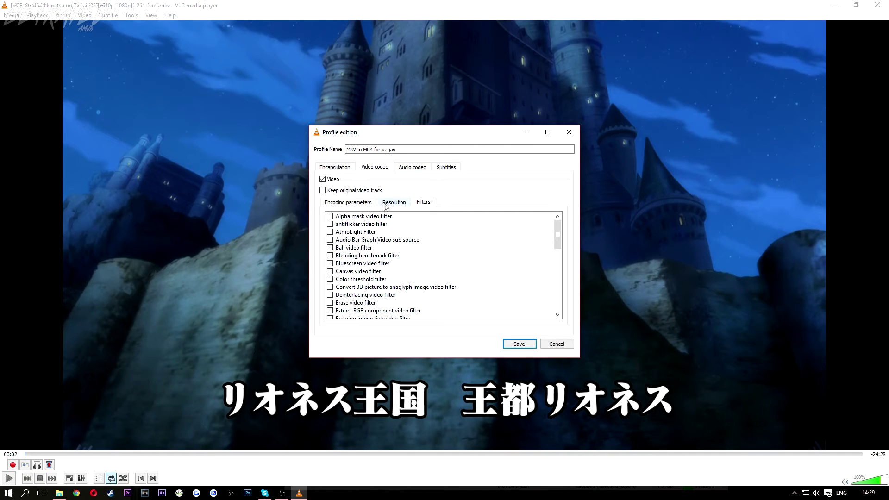
left_click(359, 205)
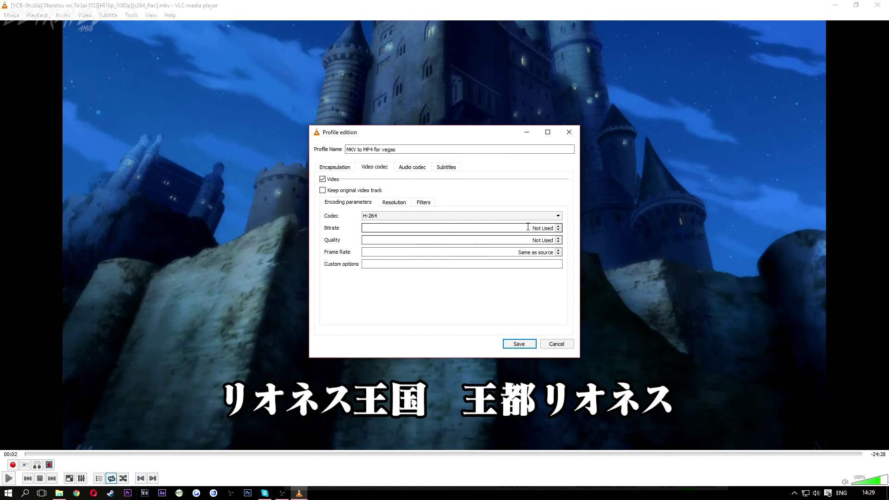
left_click_drag(533, 228, 554, 252)
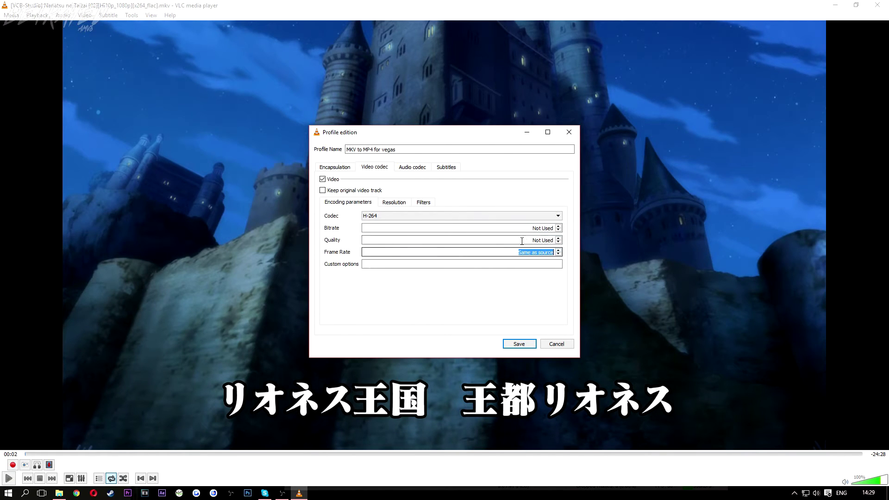
left_click(406, 167)
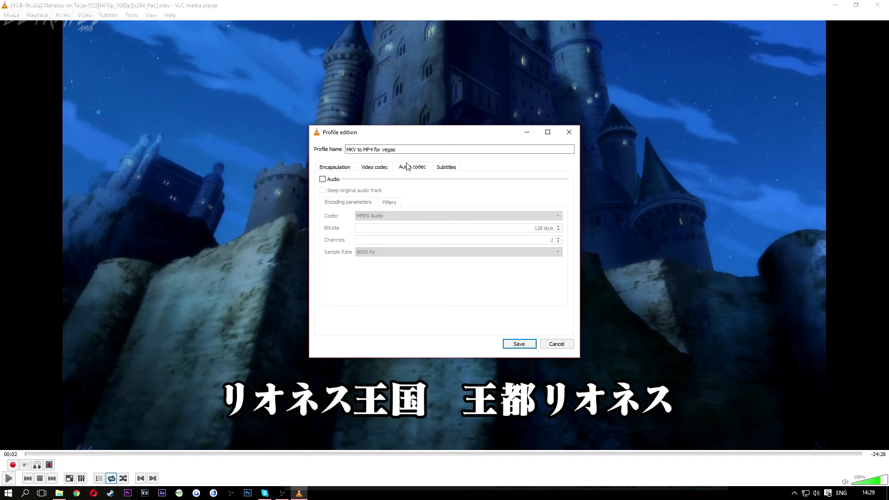
Enable MPEG 4 Audio (AAC) at 448 kb/s bitrate, 6 channels and 48000 Hz sample rate
left_click(323, 179)
left_click(420, 215)
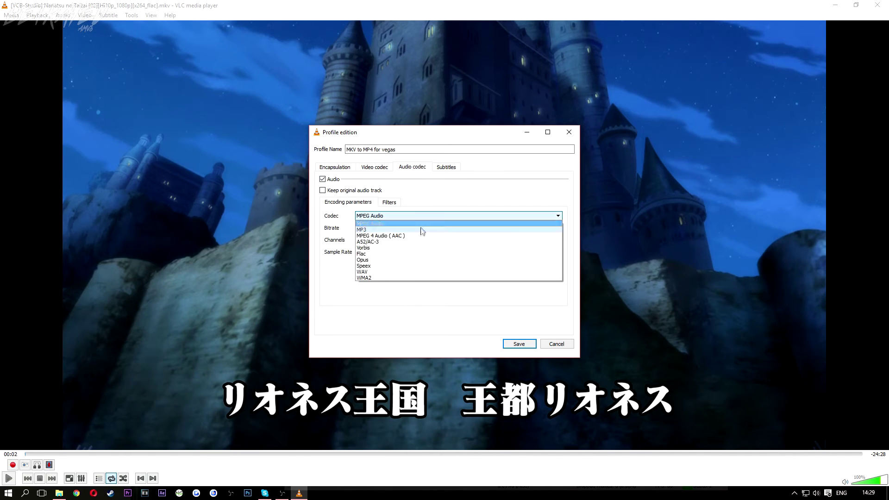
left_click(419, 234)
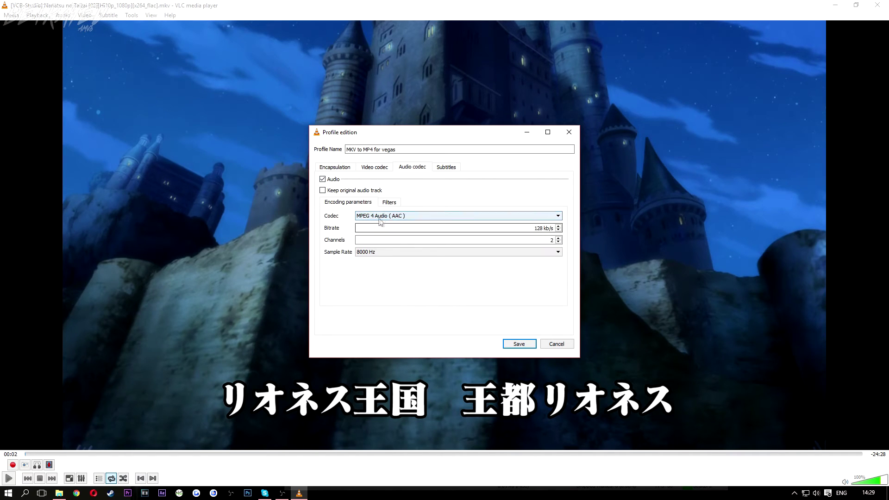
double_click(539, 228)
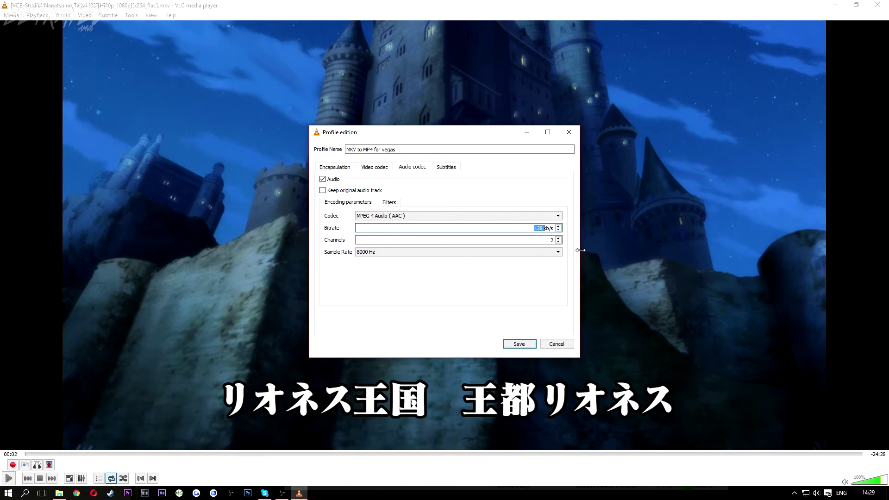
left_click(535, 229)
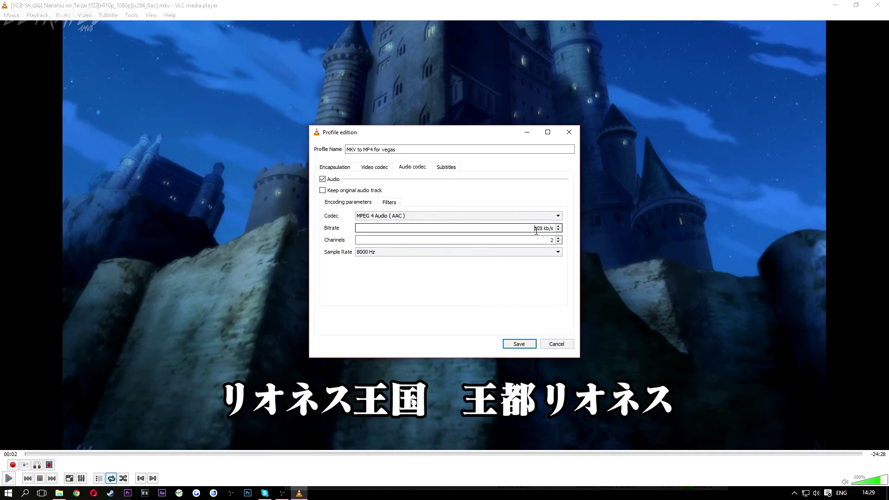
type("448")
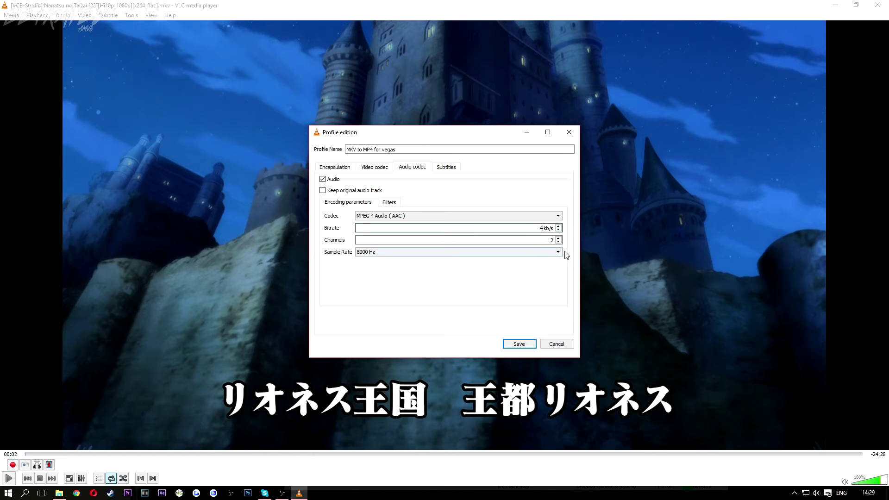
left_click(549, 241)
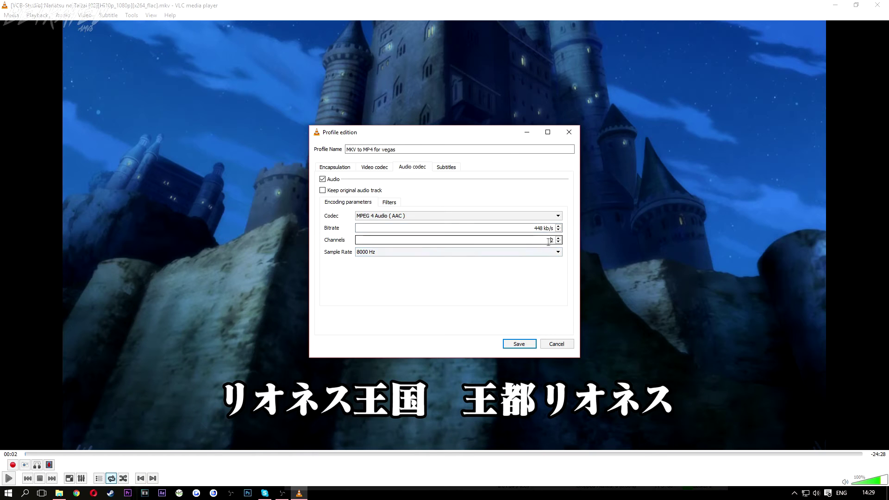
type("6")
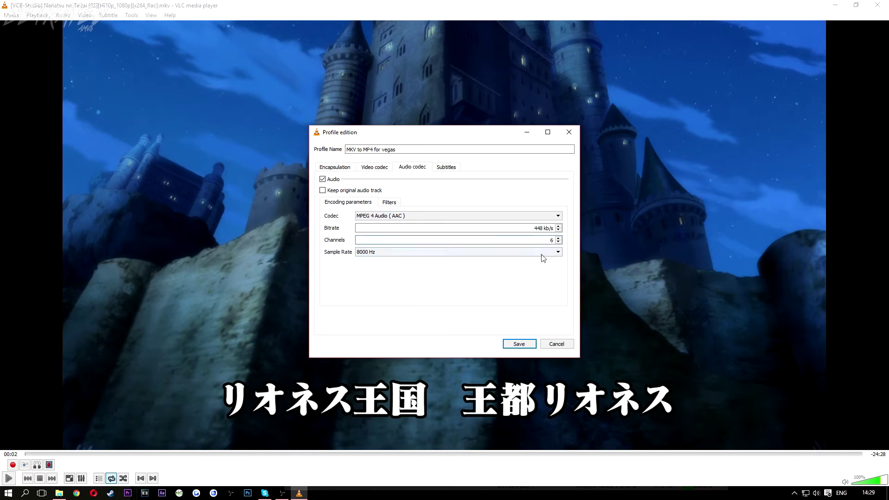
left_click(543, 254)
left_click(537, 284)
Check the Subtitles tab's codec options and leave subtitles unticked
left_click(453, 168)
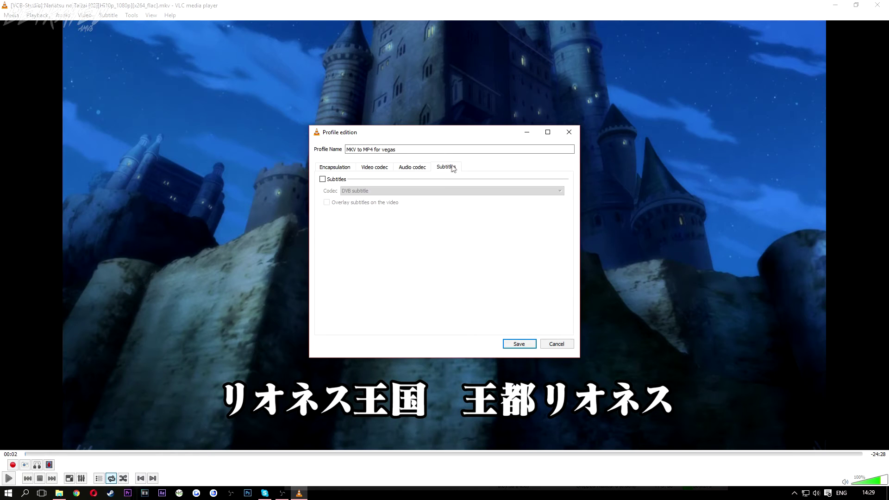
left_click(423, 168)
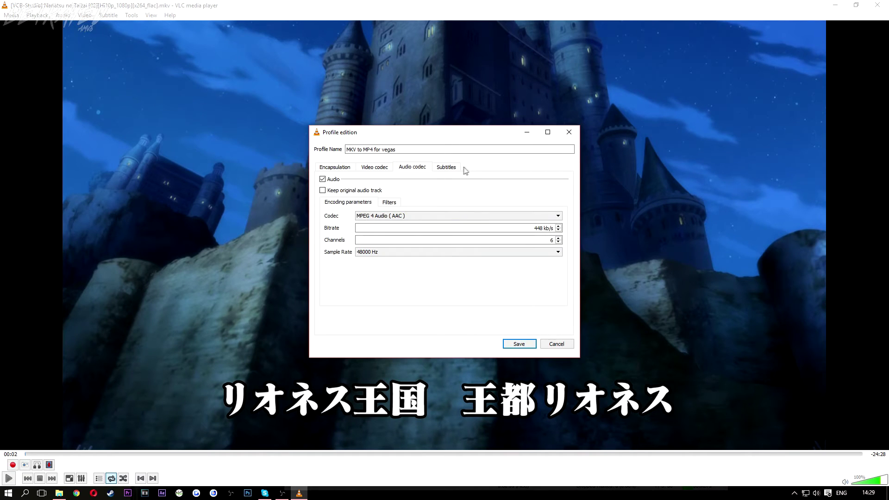
left_click(447, 168)
left_click(343, 179)
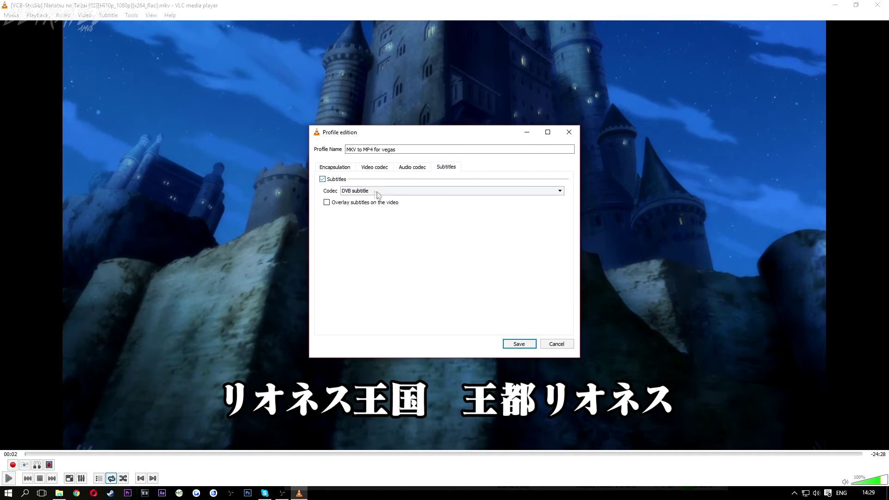
left_click(359, 190)
left_click(359, 191)
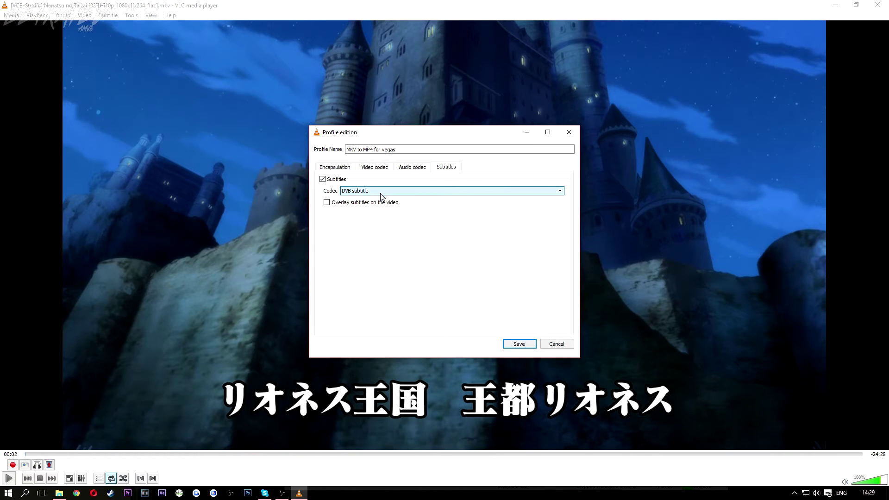
left_click(338, 181)
left_click(417, 169)
Save the profile, set the output file to 2.mp4 in the episode folder, and start converting
left_click(521, 342)
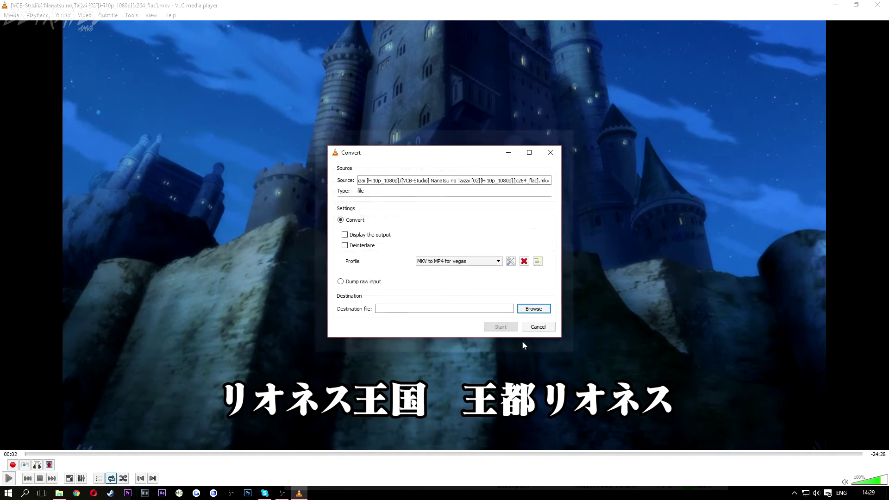
left_click(528, 309)
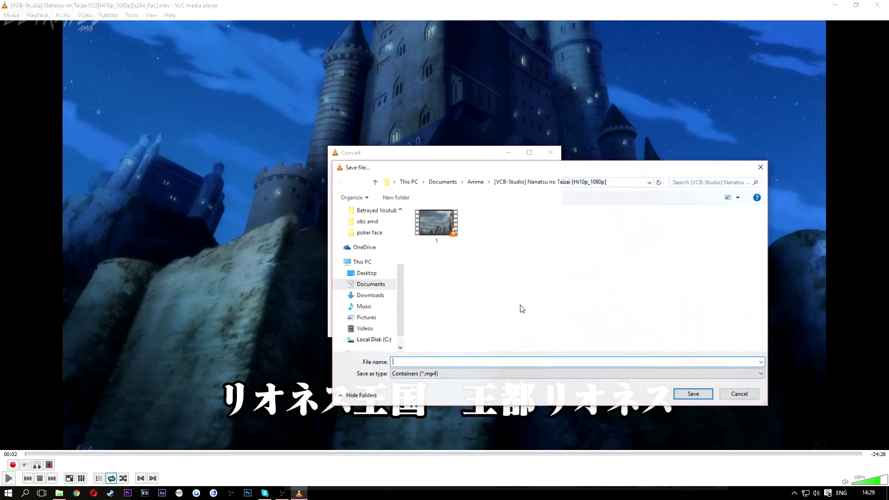
type("2")
left_click(692, 395)
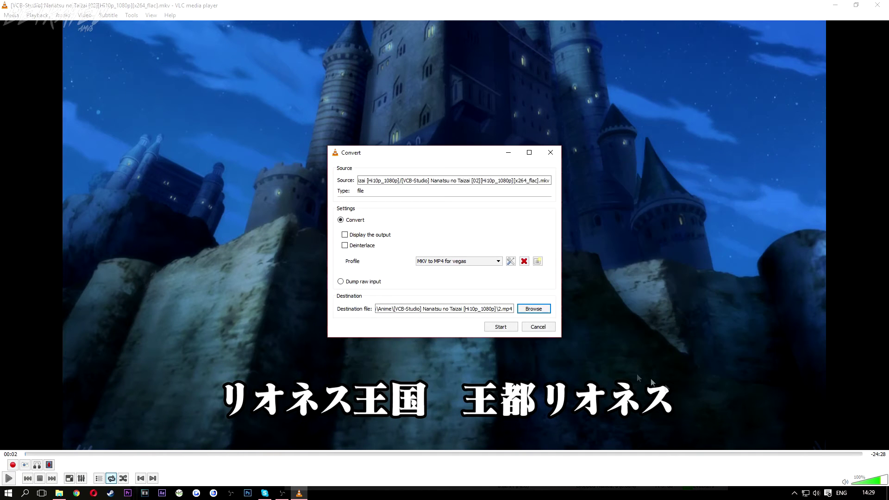
left_click(501, 327)
key("alt+Tab")
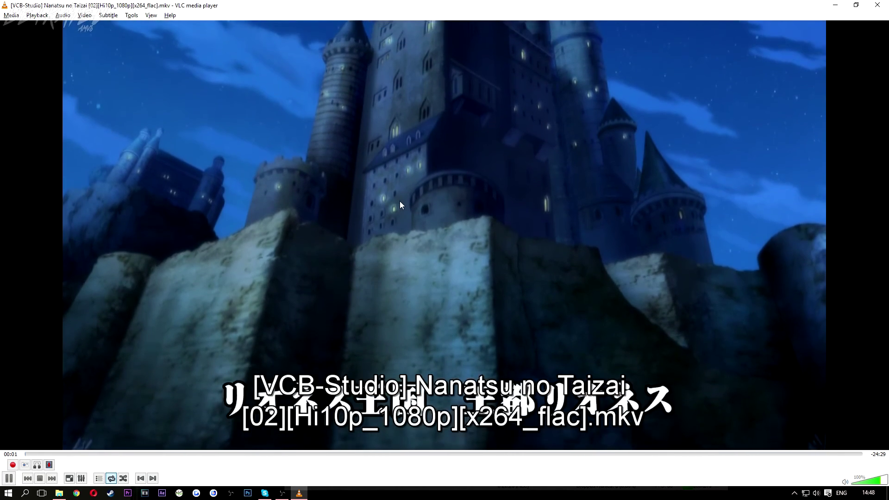
Pause the playing episode and quit VLC from the Media menu
key("space")
left_click(15, 15)
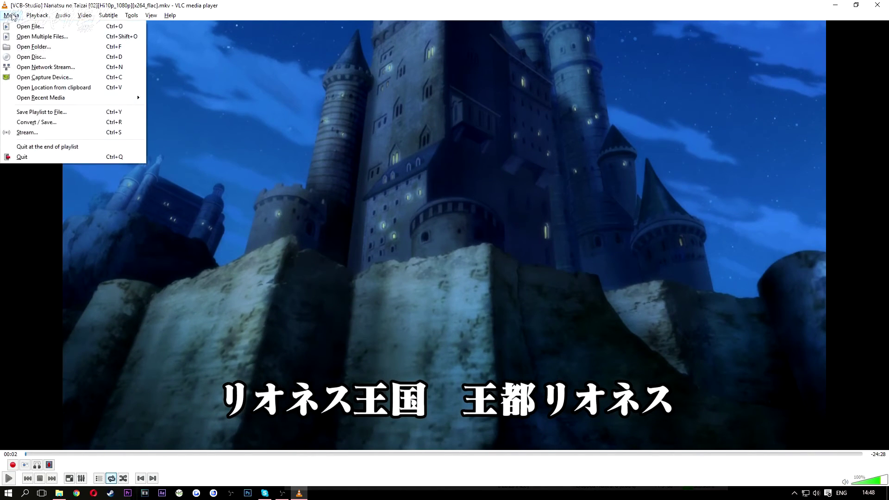
left_click(19, 157)
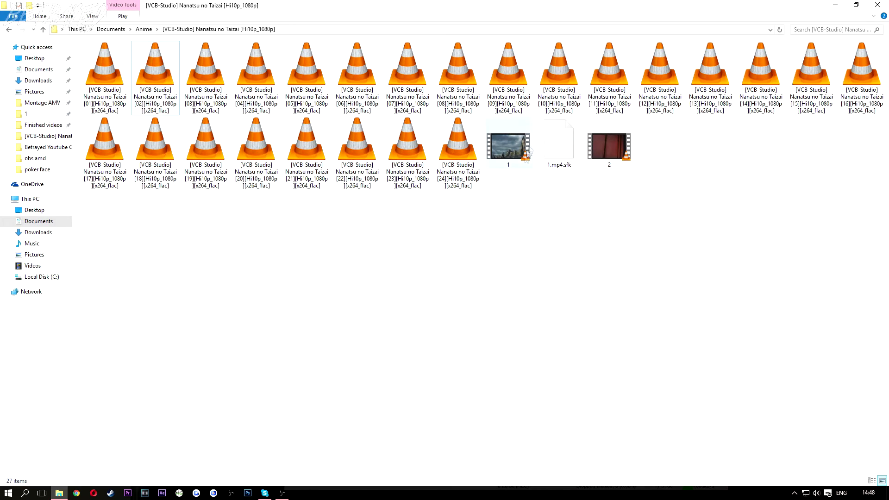
Confirm in Properties that 2.mp4 is a 461 MB MP4, then play it
left_click(617, 140)
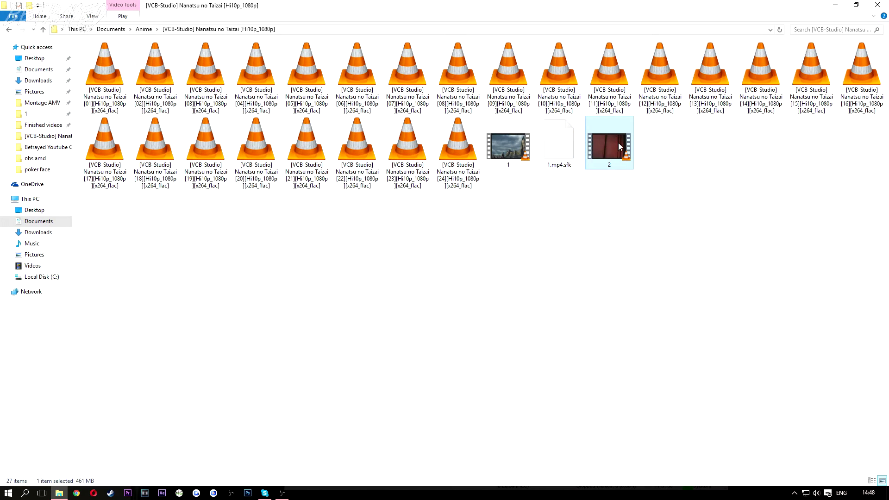
right_click(618, 143)
left_click(646, 423)
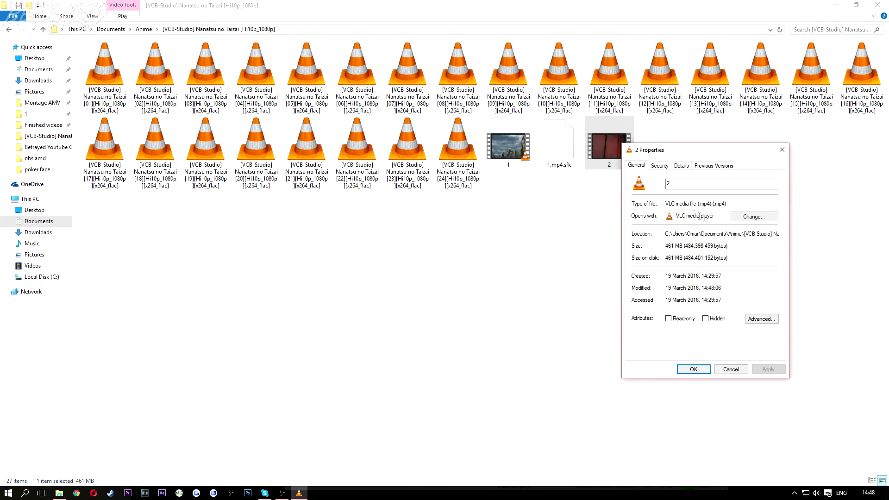
left_click(781, 150)
double_click(610, 145)
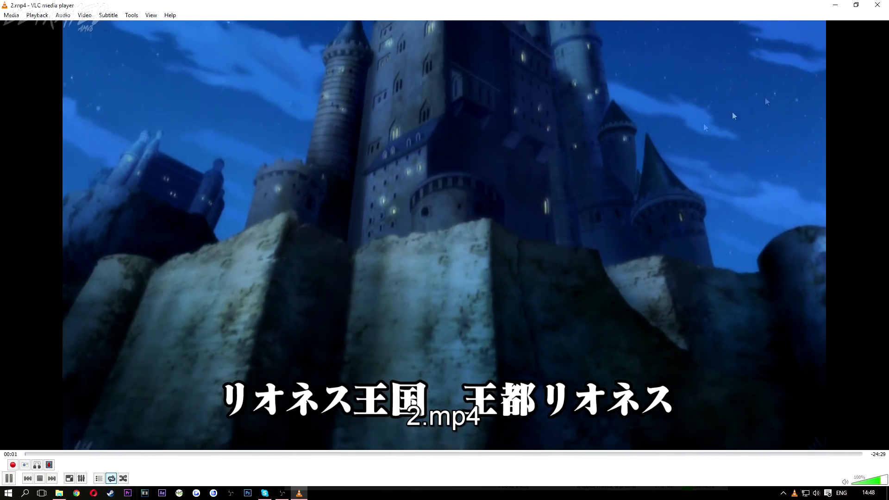
Play 2.mp4 fullscreen, seek to about 08:40, then exit fullscreen
double_click(734, 115)
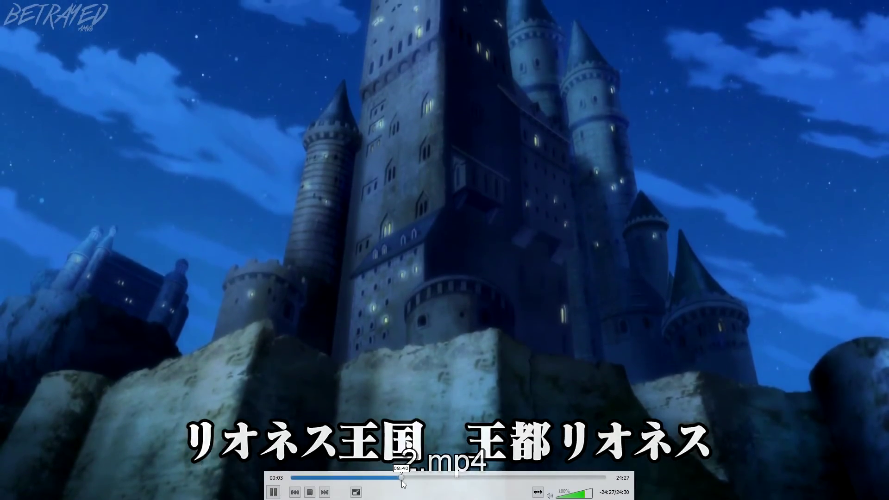
left_click(402, 480)
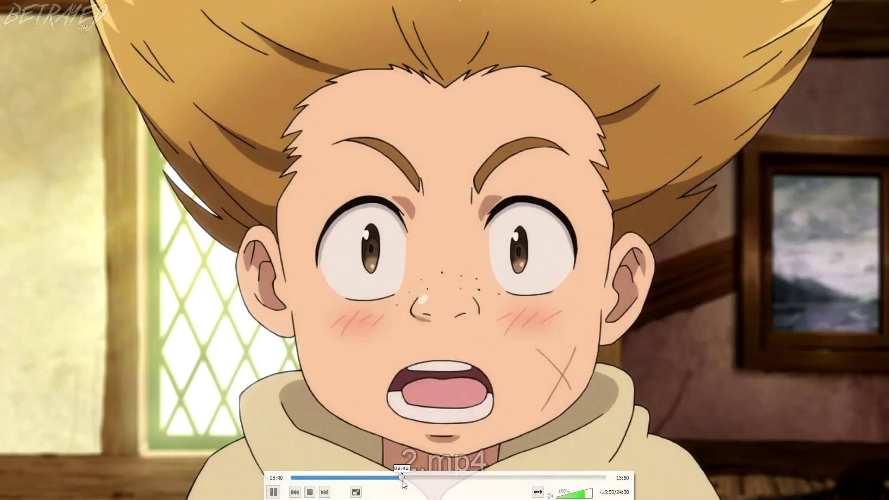
key("Escape")
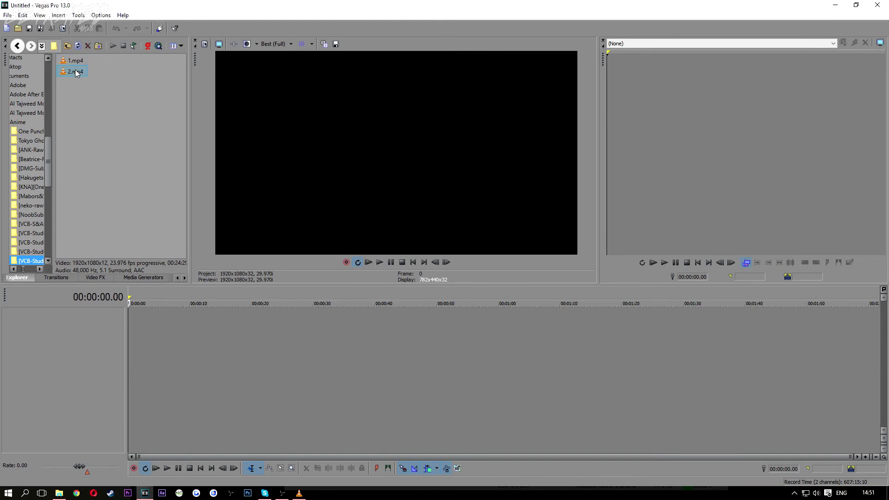
Load 2.mp4 from the Explorer into the Vegas Pro trimmer and play it from about 2:19
right_click(78, 65)
left_click(69, 75)
right_click(69, 74)
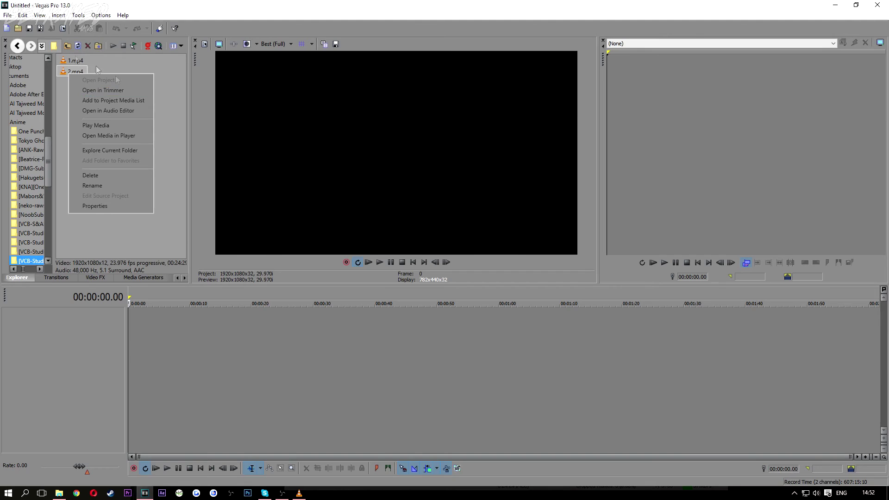
left_click(126, 92)
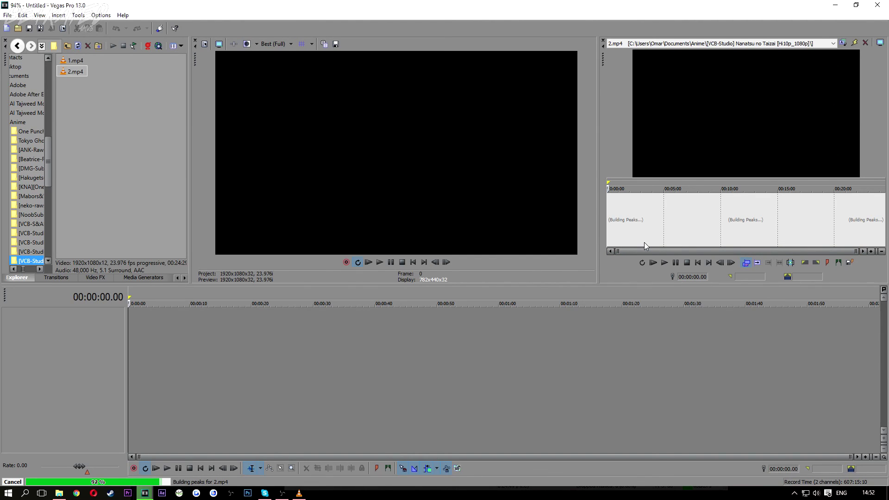
left_click(633, 215)
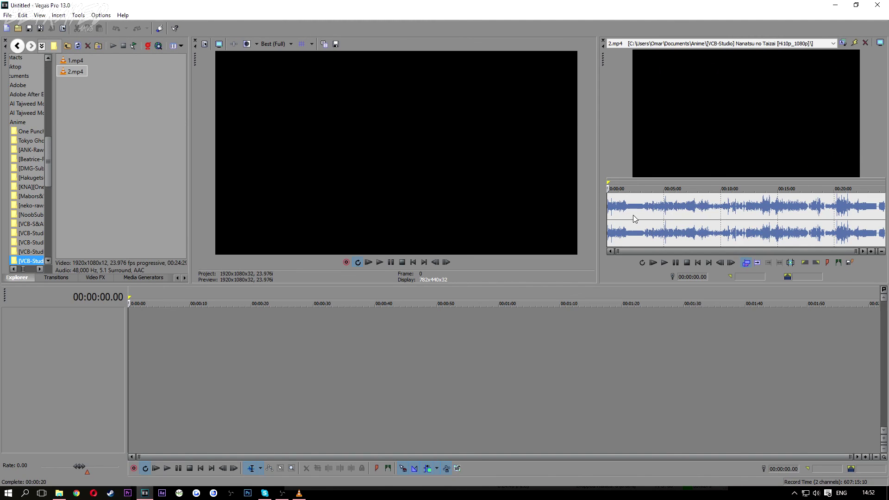